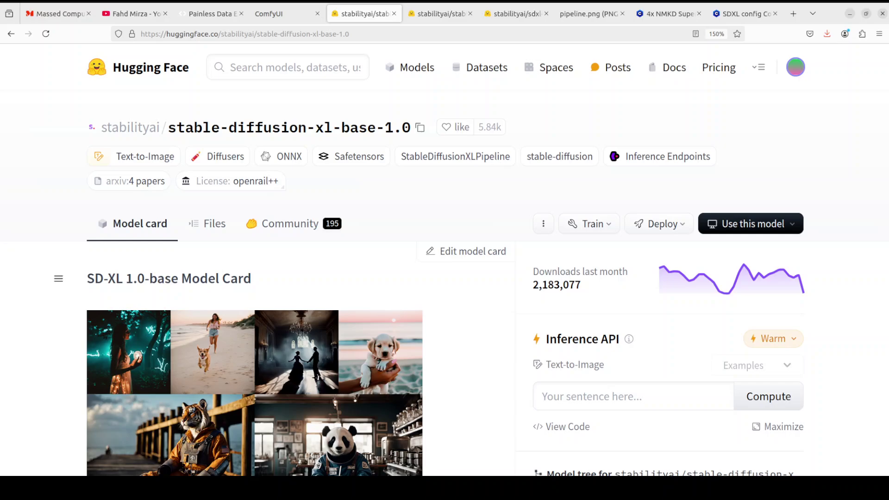
Show the Massed Compute homepage with its 'Analyze Big Data' hero banner
{"action": "left_click", "coordinate": [58, 13]}
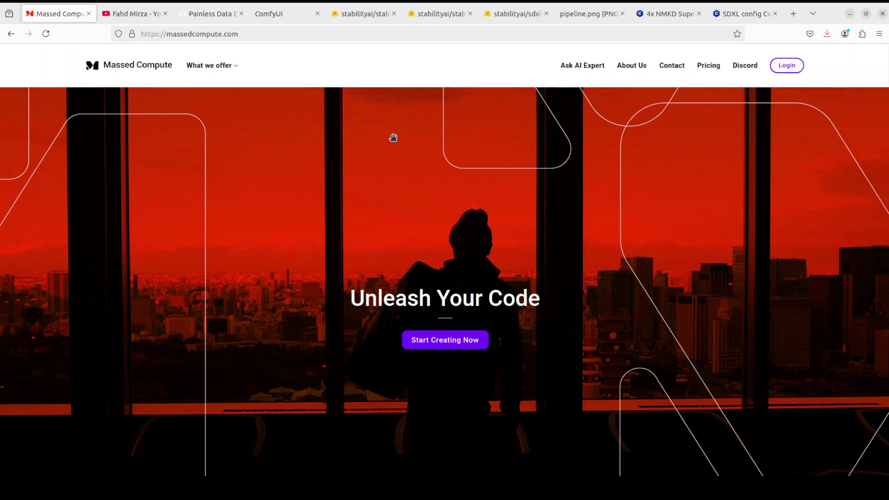
Bring up the stable-diffusion-xl-base-1.0 model card on Hugging Face
{"action": "left_click", "coordinate": [364, 14]}
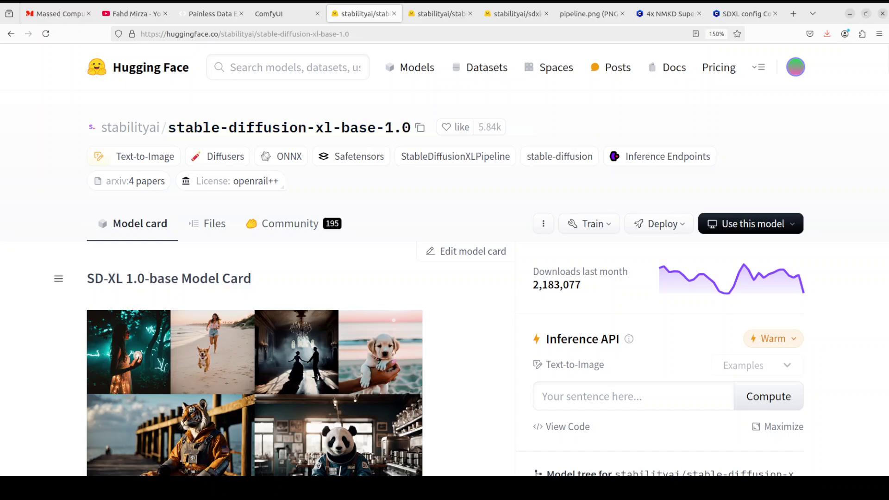
Compare the SDXL refiner and base model cards against the base-to-refiner pipeline diagram
{"action": "left_click", "coordinate": [435, 13]}
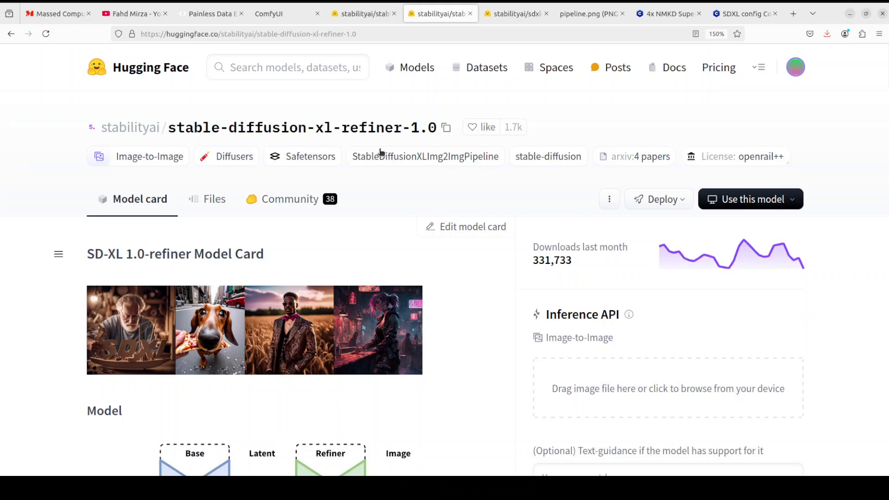
{"action": "left_click", "coordinate": [587, 13]}
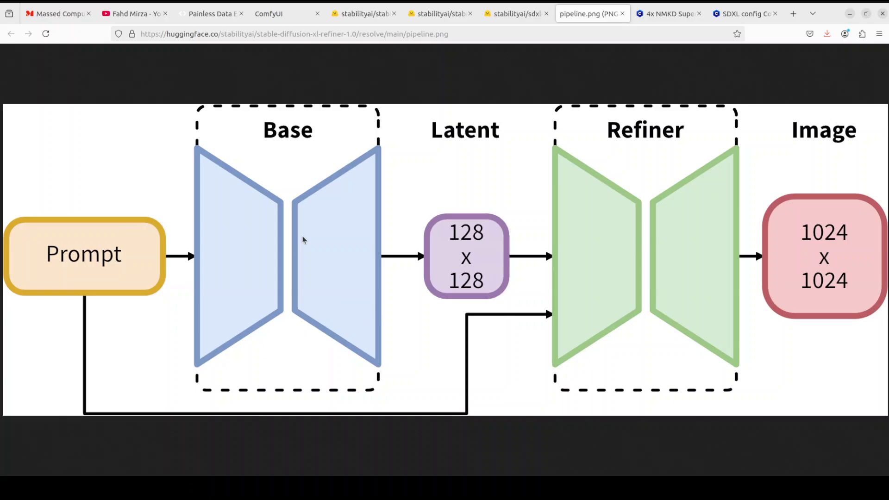
{"action": "left_click", "coordinate": [363, 14]}
{"action": "left_click", "coordinate": [584, 15]}
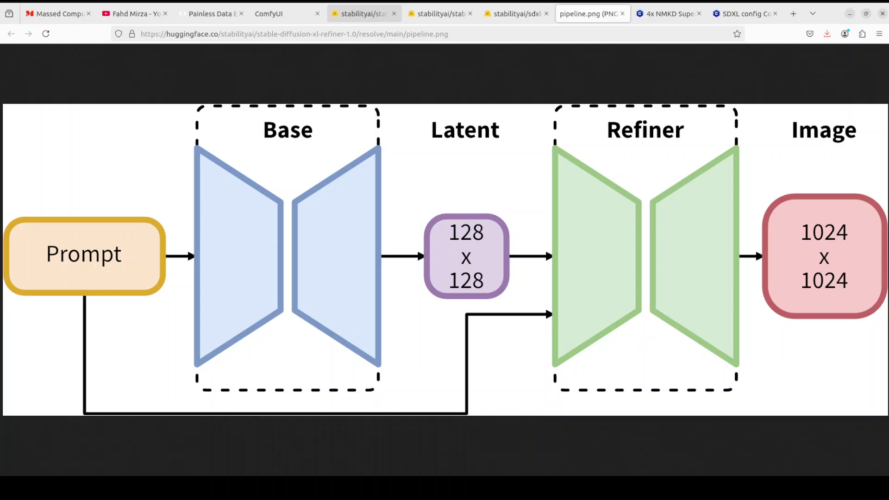
Revisit the SDXL base and refiner model cards, then return to the ComfyUI workflow
{"action": "left_click", "coordinate": [368, 15]}
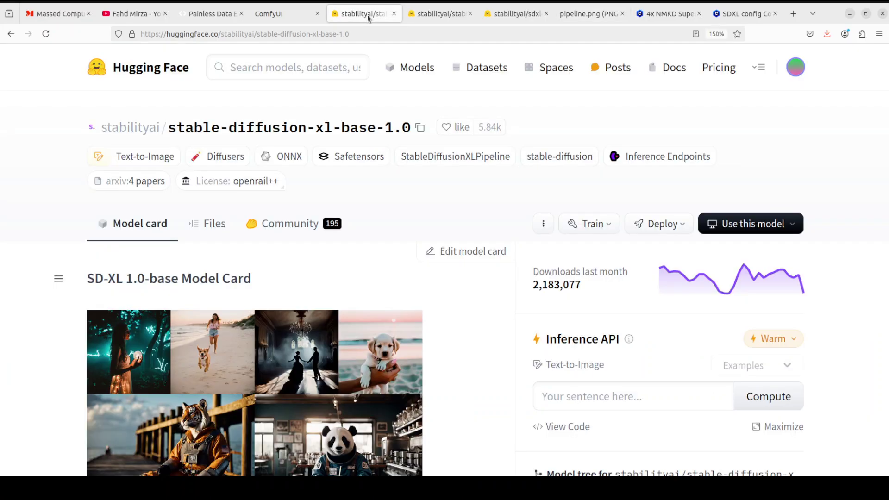
{"action": "left_click", "coordinate": [435, 16]}
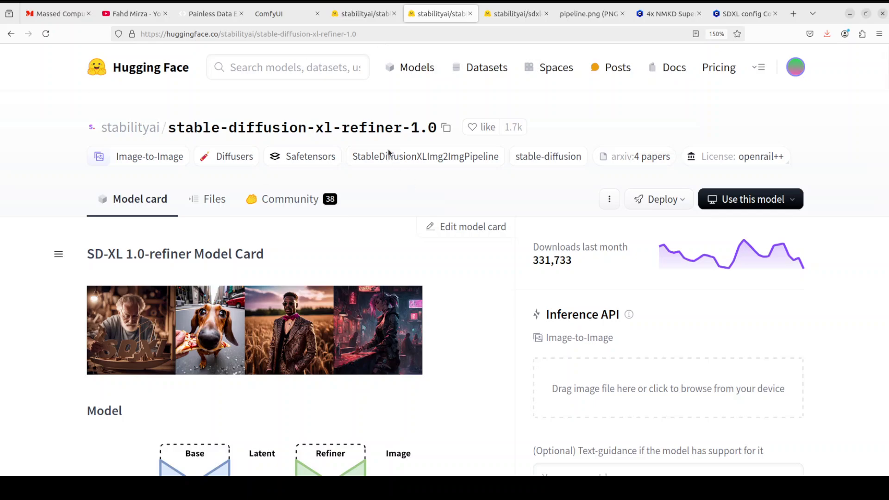
{"action": "left_click", "coordinate": [271, 14]}
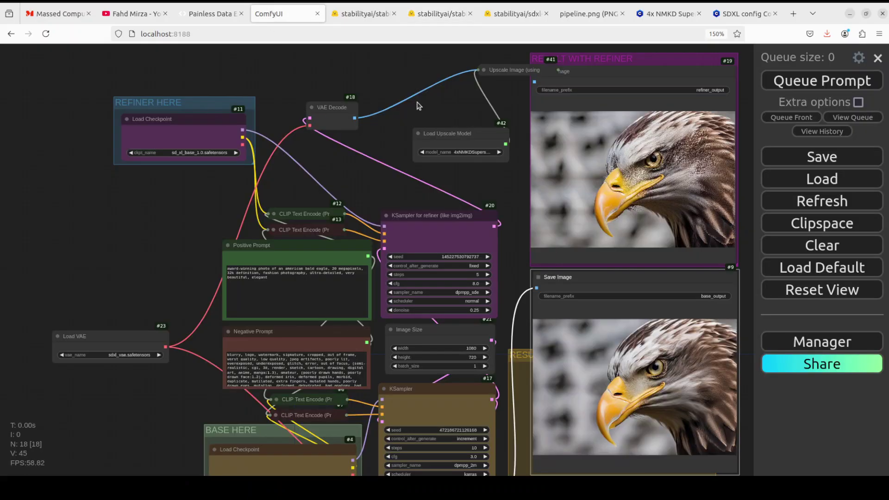
Show the YouTube channel's 'comfyui' search results listing ComfyUI tutorial videos
{"action": "left_click", "coordinate": [136, 14]}
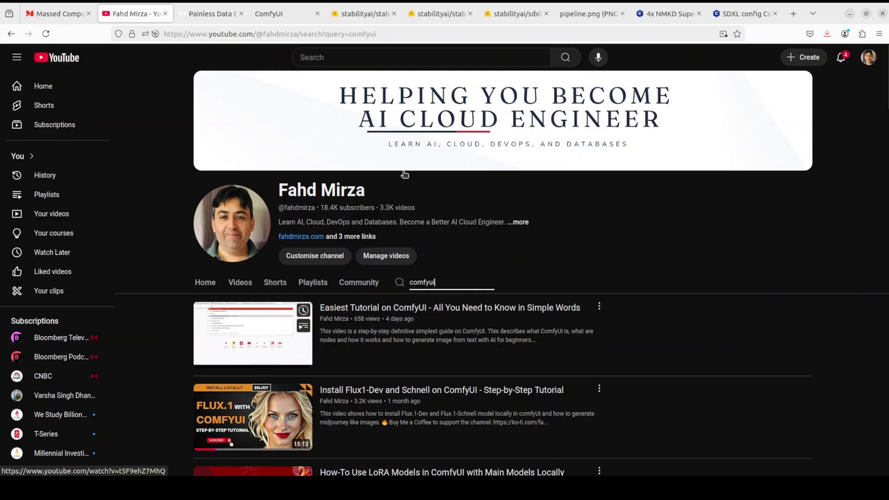
Return to the ComfyUI SDXL base-plus-refiner workflow at localhost:8188
{"action": "left_click", "coordinate": [276, 17]}
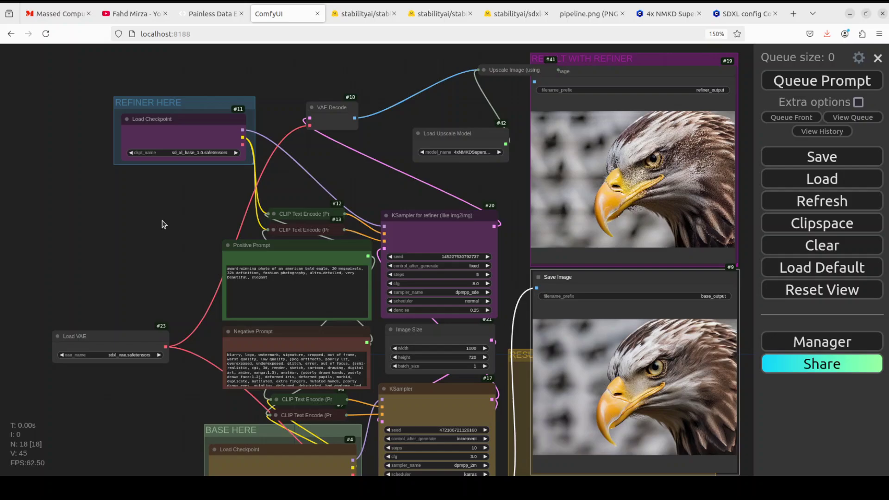
{"action": "left_click_drag", "start_coordinate": [161, 210], "coordinate": [160, 205]}
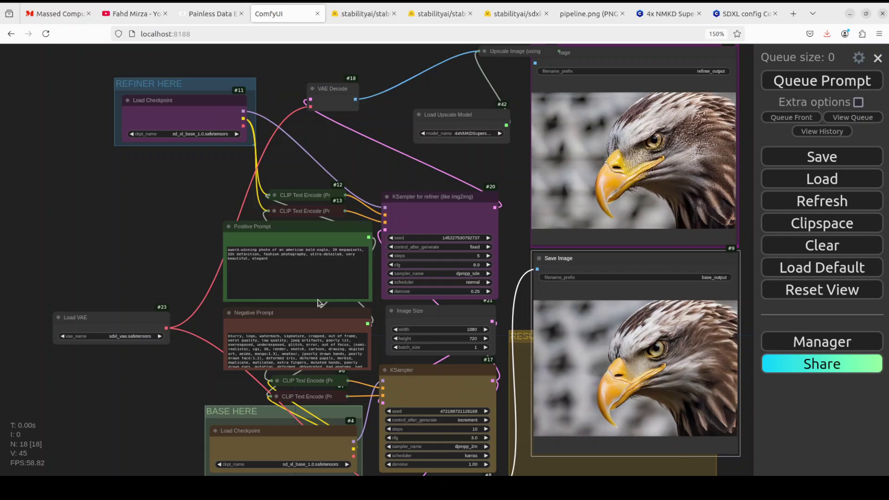
{"action": "scroll", "coordinate": [318, 297], "scroll_direction": "up", "scroll_amount": 1}
{"action": "scroll", "coordinate": [319, 298], "scroll_direction": "up", "scroll_amount": 4}
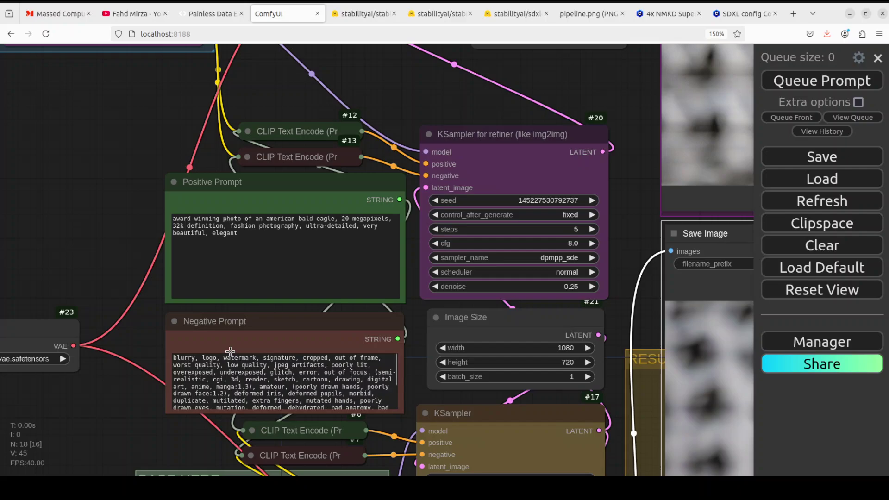
{"action": "scroll", "coordinate": [249, 364], "scroll_direction": "down", "scroll_amount": 2}
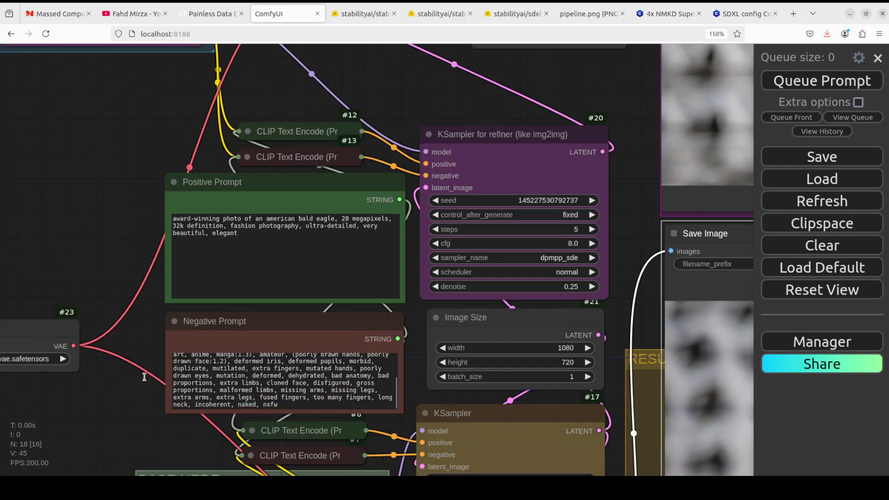
{"action": "left_click_drag", "start_coordinate": [134, 380], "coordinate": [188, 355]}
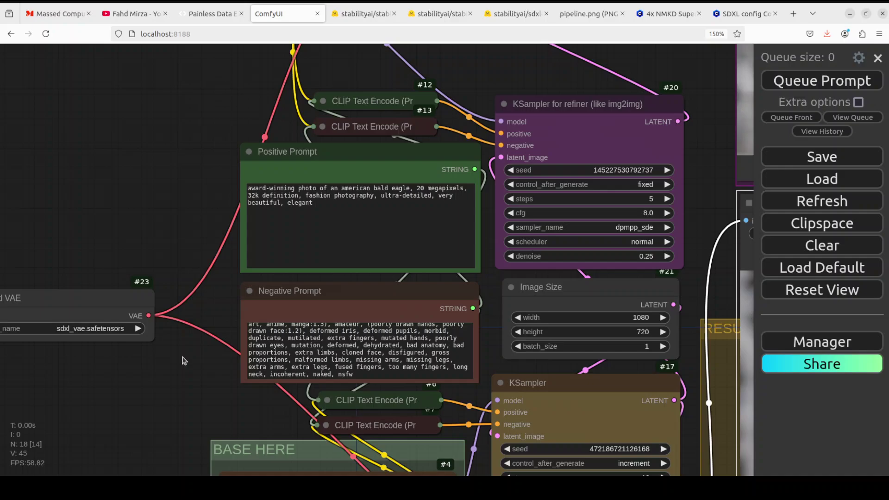
{"action": "left_click_drag", "start_coordinate": [173, 360], "coordinate": [83, 344]}
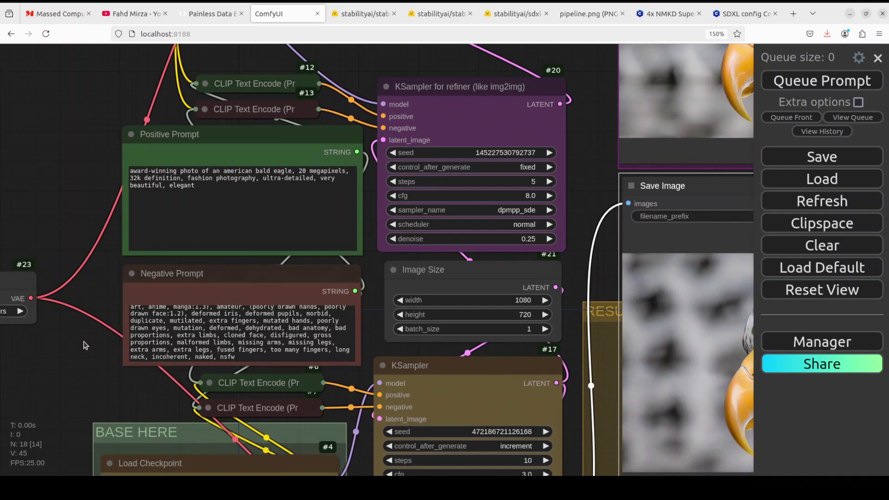
{"action": "scroll", "coordinate": [119, 342], "scroll_direction": "down", "scroll_amount": 2}
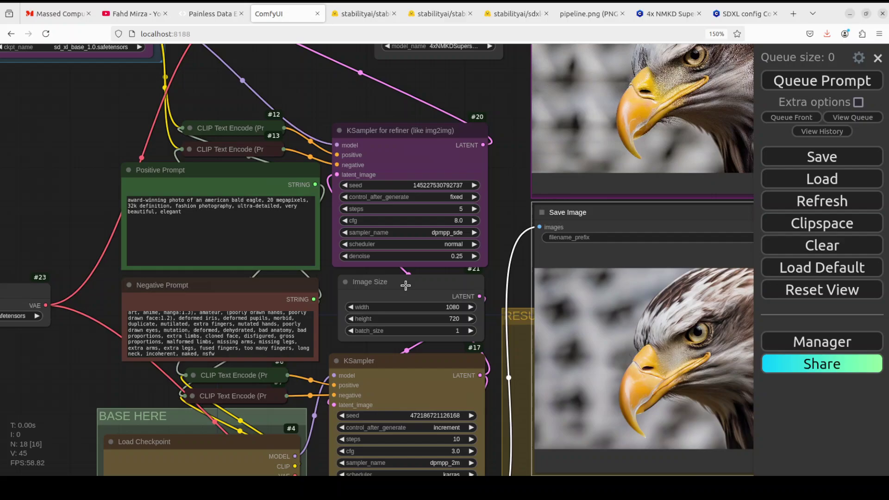
{"action": "left_click_drag", "start_coordinate": [92, 215], "coordinate": [182, 33]}
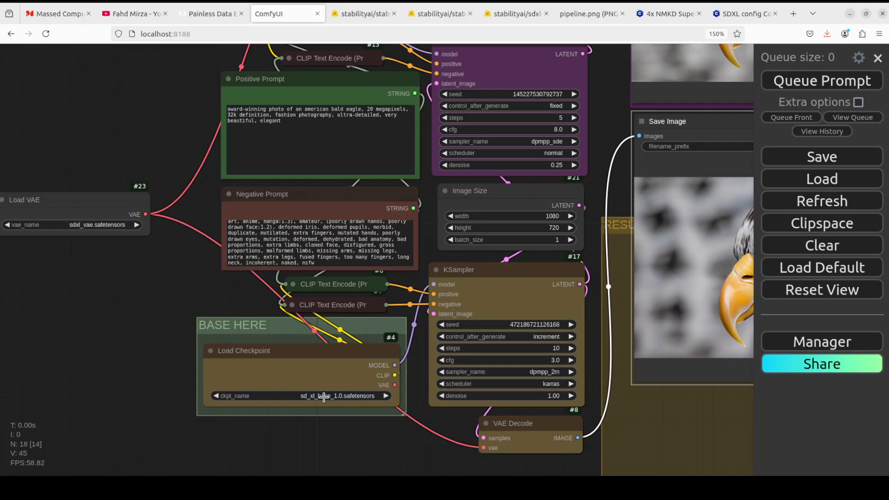
Keep sd_xl_base_1.0.safetensors as the base checkpoint and load sd_xl_refiner_1.0.safetensors into the refiner loader
{"action": "left_click", "coordinate": [324, 397]}
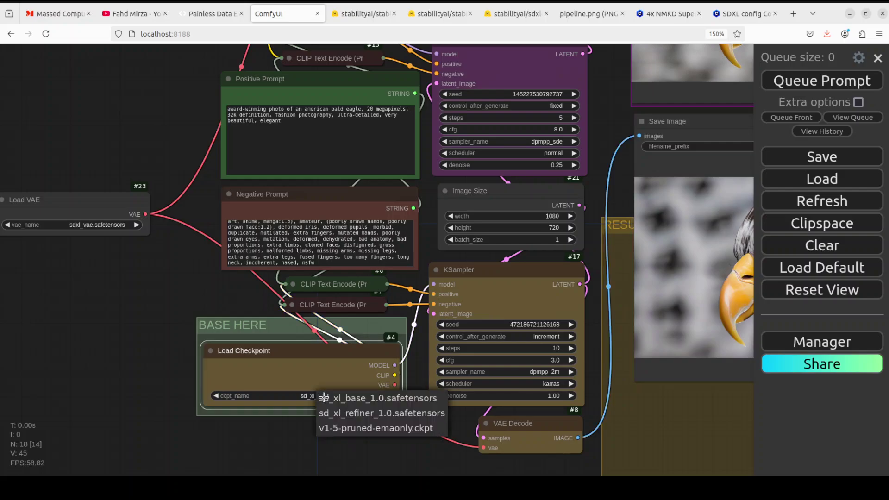
{"action": "left_click", "coordinate": [363, 399]}
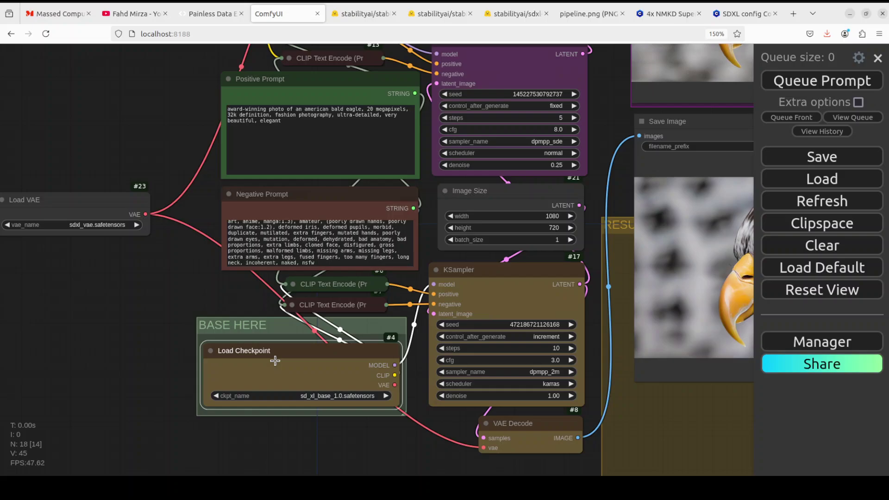
{"action": "scroll", "coordinate": [153, 352], "scroll_direction": "up", "scroll_amount": 10}
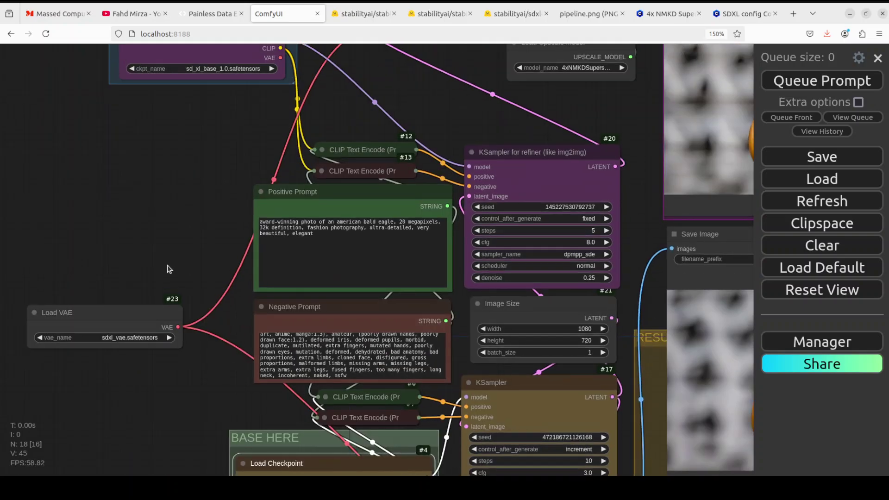
{"action": "scroll", "coordinate": [169, 277], "scroll_direction": "up", "scroll_amount": 1}
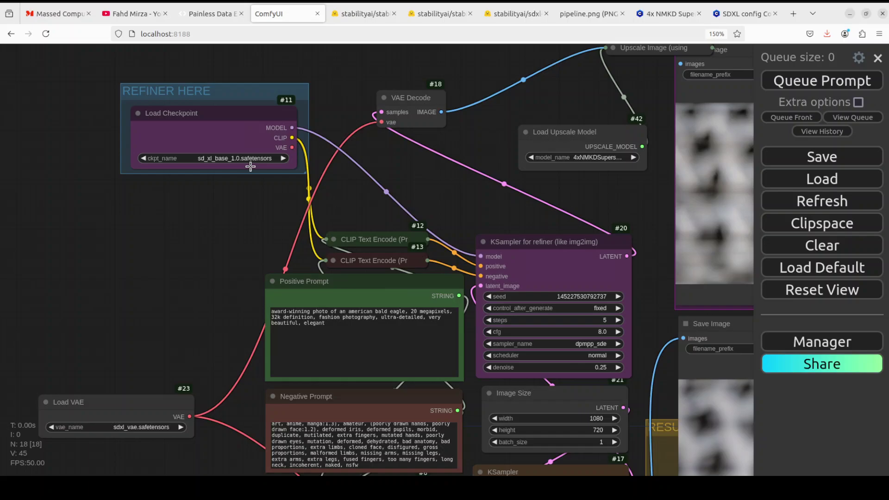
{"action": "left_click", "coordinate": [239, 159]}
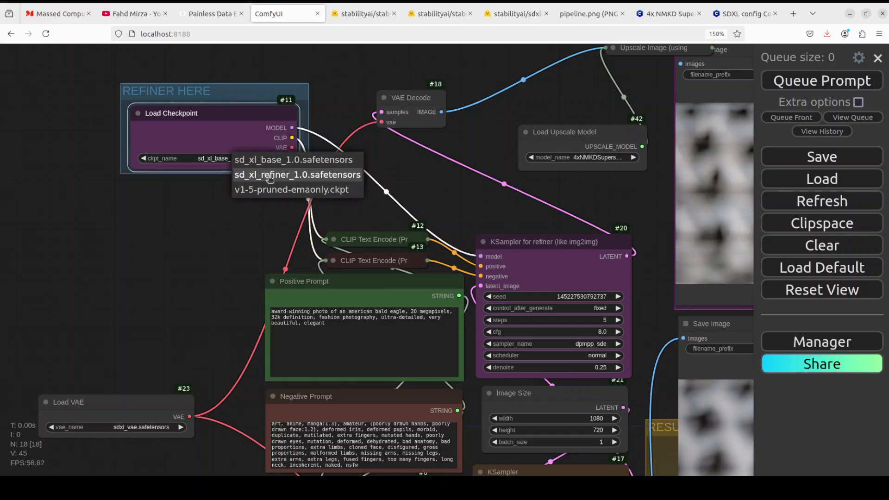
{"action": "left_click", "coordinate": [297, 174]}
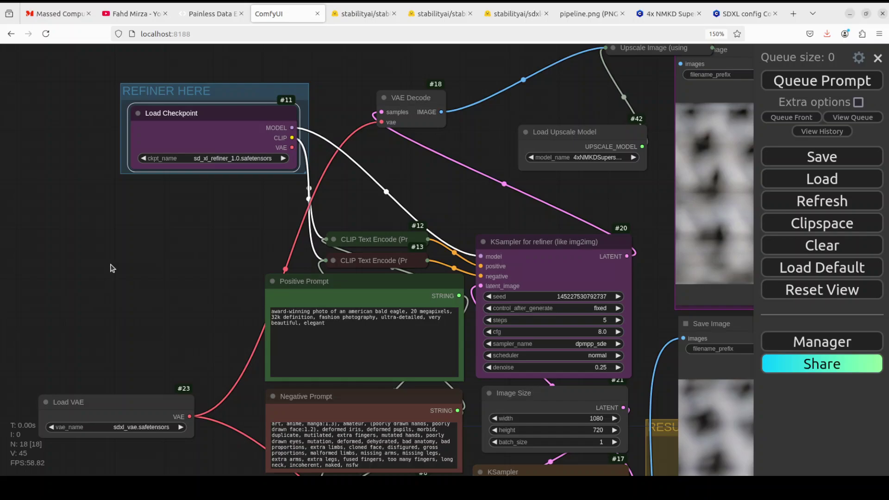
Pan to the refiner area and list the models available in Load Upscale Model
{"action": "scroll", "coordinate": [167, 185], "scroll_direction": "down", "scroll_amount": 5}
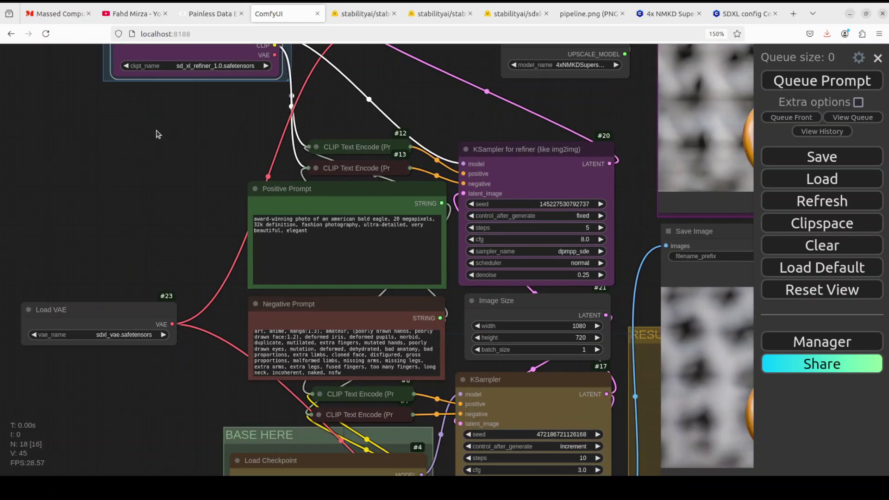
{"action": "scroll", "coordinate": [175, 313], "scroll_direction": "down", "scroll_amount": 3}
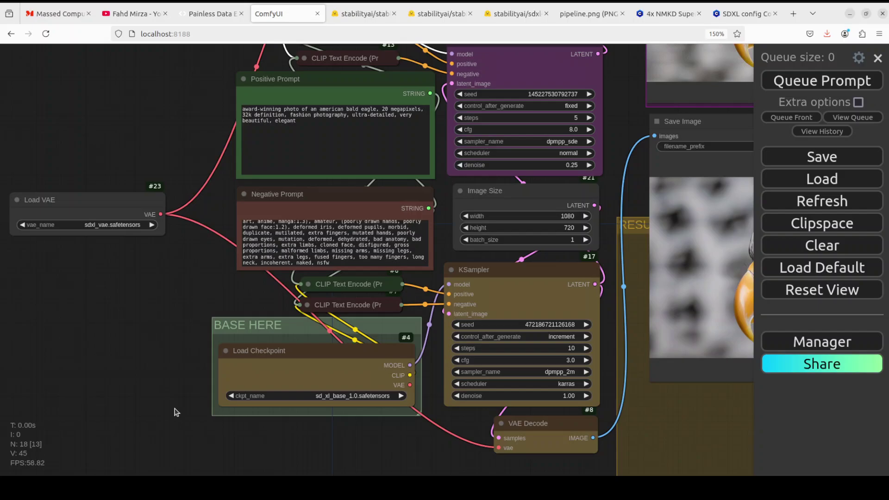
{"action": "scroll", "coordinate": [174, 412], "scroll_direction": "up", "scroll_amount": 4}
{"action": "scroll", "coordinate": [193, 277], "scroll_direction": "up", "scroll_amount": 5}
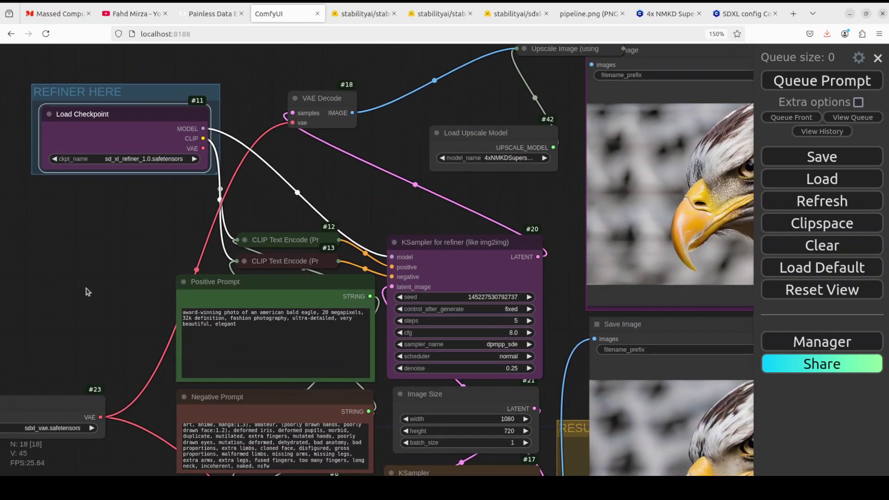
{"action": "scroll", "coordinate": [518, 213], "scroll_direction": "right", "scroll_amount": 2}
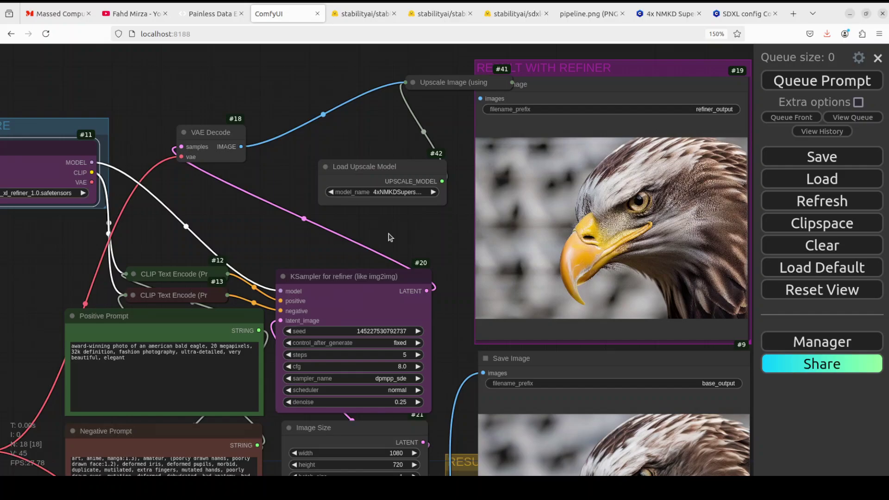
{"action": "left_click_drag", "start_coordinate": [389, 237], "coordinate": [292, 248]}
{"action": "left_click_drag", "start_coordinate": [370, 228], "coordinate": [371, 222]}
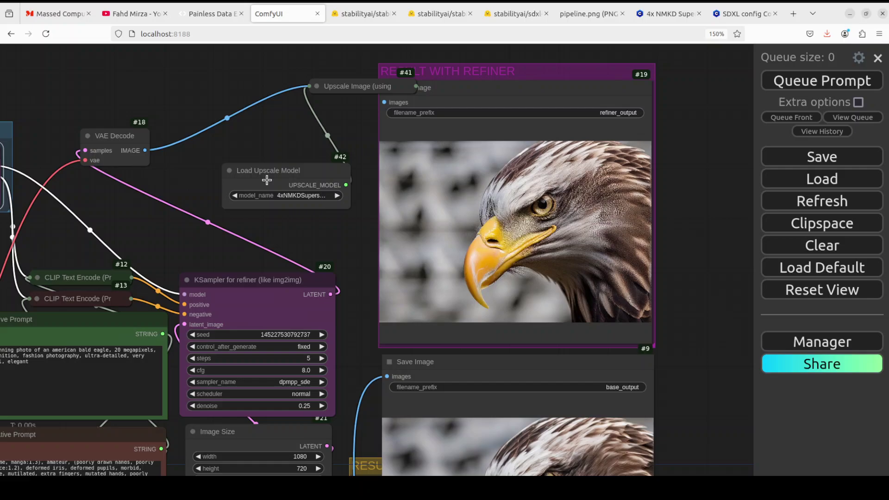
{"action": "left_click", "coordinate": [289, 196]}
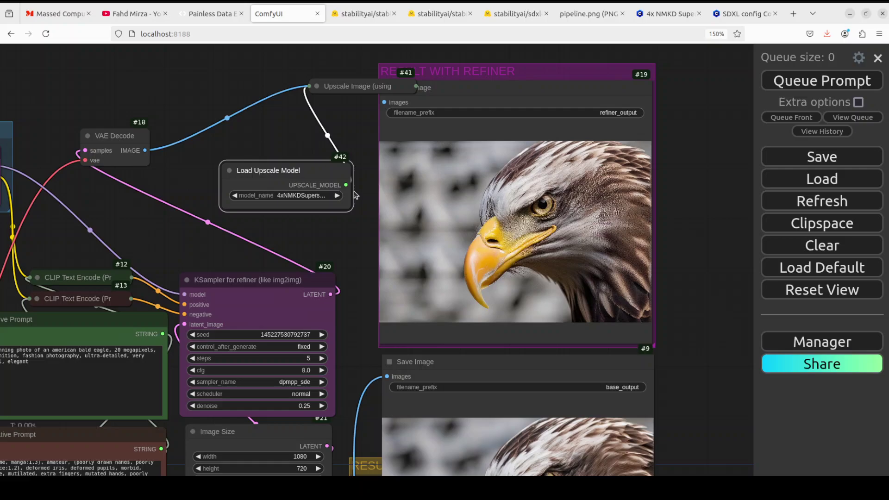
Show the Civitai page for the 4x NMKD Superscale upscaler with its 63.86 MB download
{"action": "left_click", "coordinate": [670, 15]}
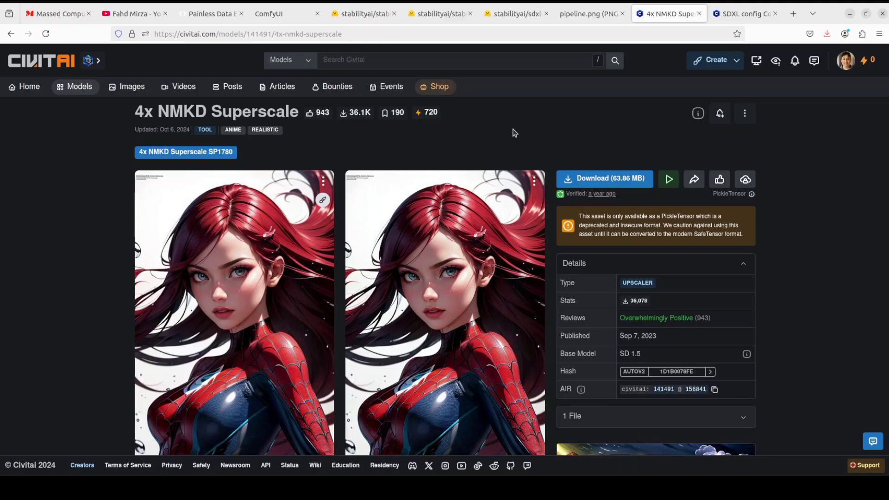
Open the 6.94 GB sd_xl_base_1.0.safetensors file page from the SDXL base repository's files
{"action": "left_click", "coordinate": [354, 14]}
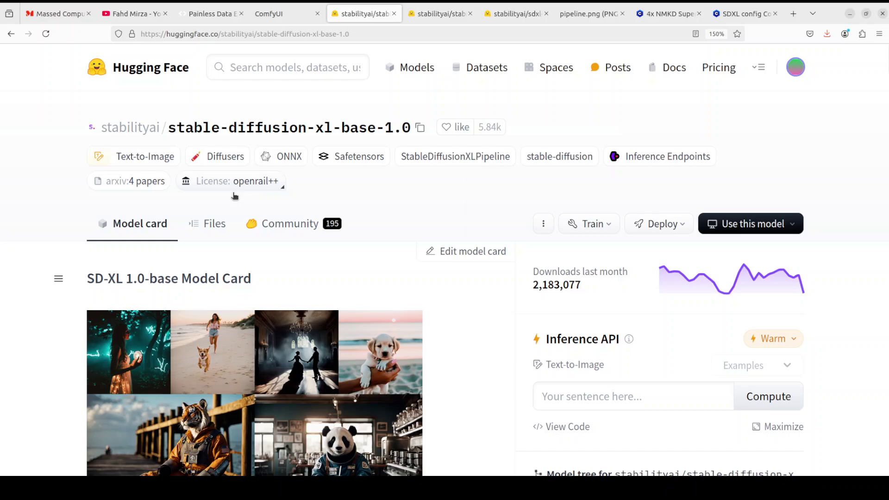
{"action": "left_click", "coordinate": [211, 225]}
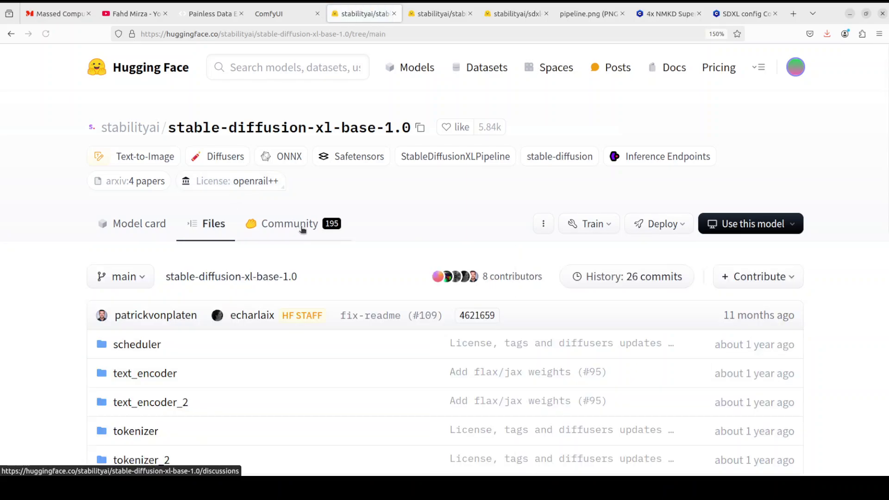
{"action": "scroll", "coordinate": [302, 230], "scroll_direction": "down", "scroll_amount": 10}
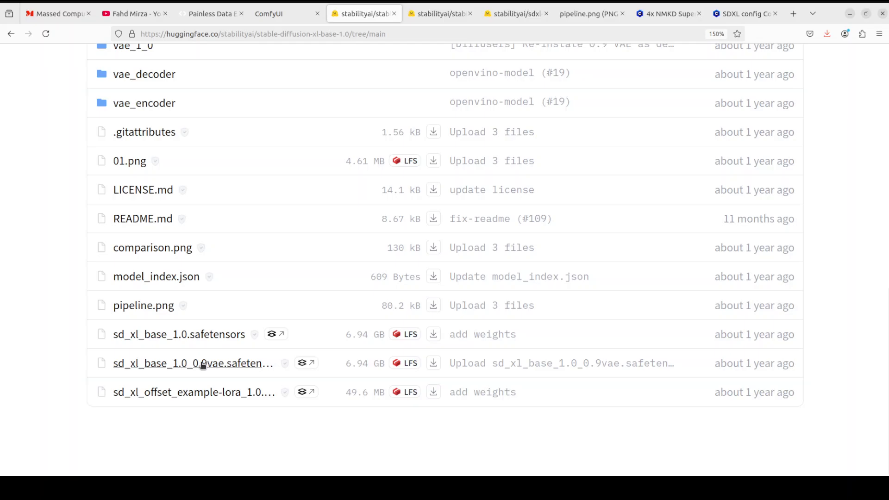
{"action": "left_click", "coordinate": [192, 334]}
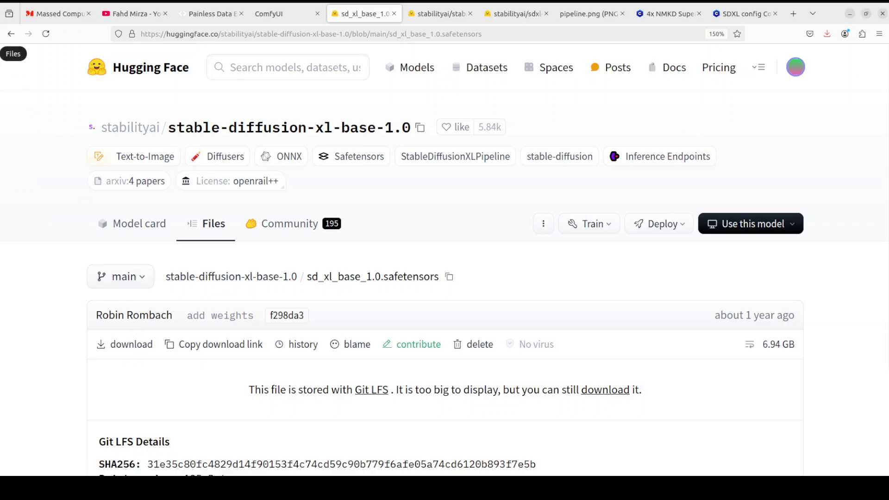
{"action": "left_click", "coordinate": [10, 68]}
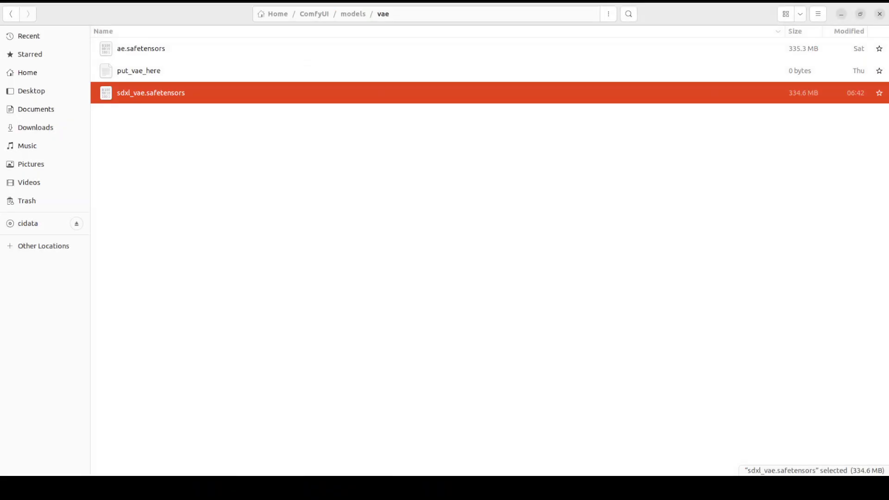
{"action": "left_click", "coordinate": [354, 14]}
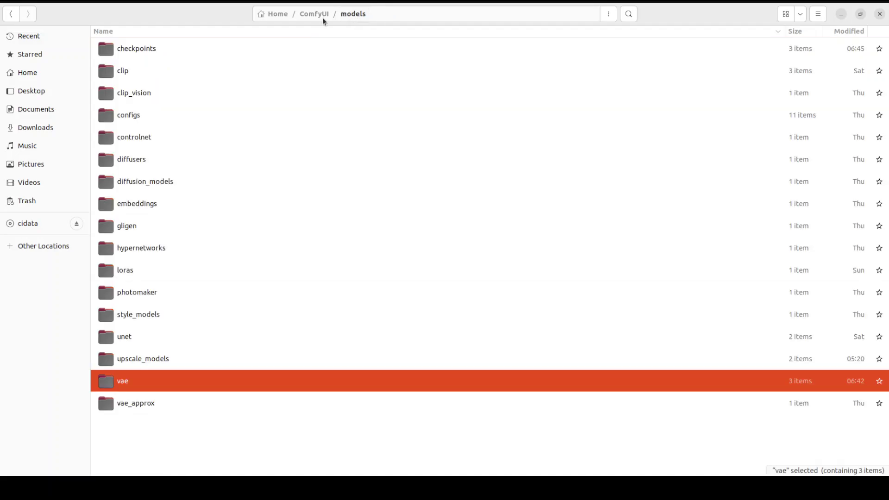
{"action": "double_click", "coordinate": [153, 49]}
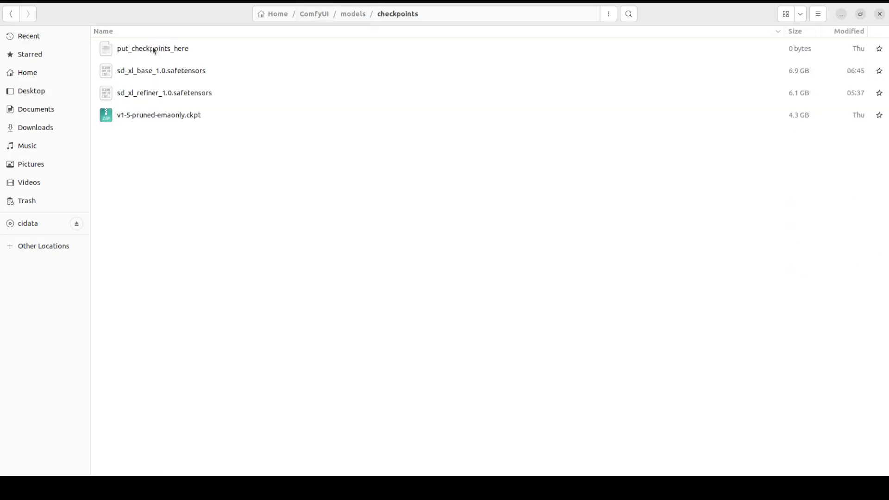
{"action": "left_click", "coordinate": [162, 74]}
{"action": "left_click", "coordinate": [162, 93]}
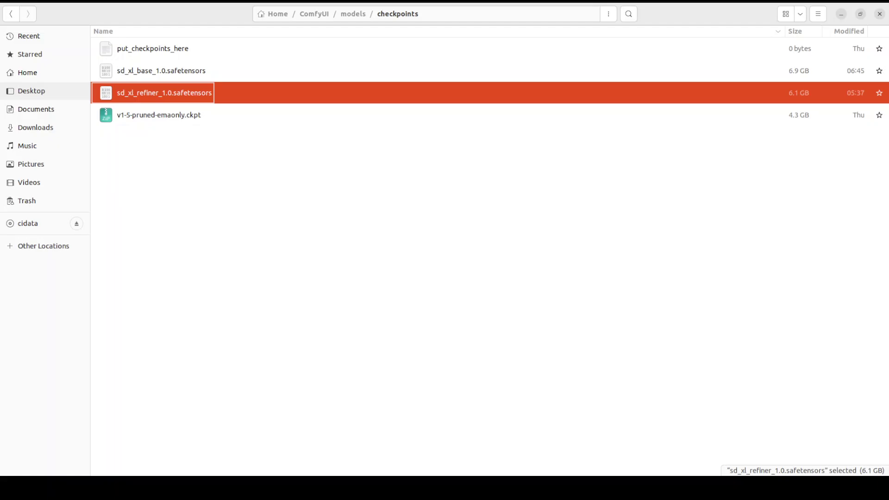
{"action": "key", "text": "alt+Tab"}
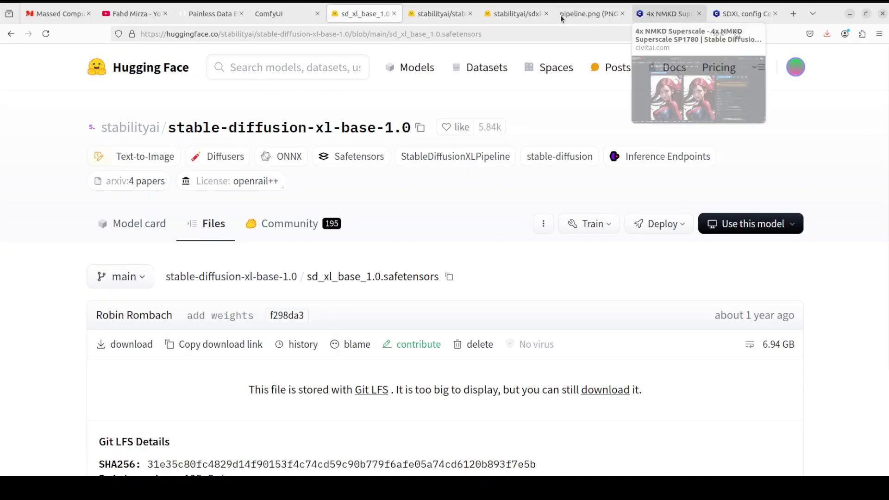
Open the 335 MB sdxl_vae.safetensors file page from the stabilityai/sdxl-vae repository's files
{"action": "left_click", "coordinate": [515, 16]}
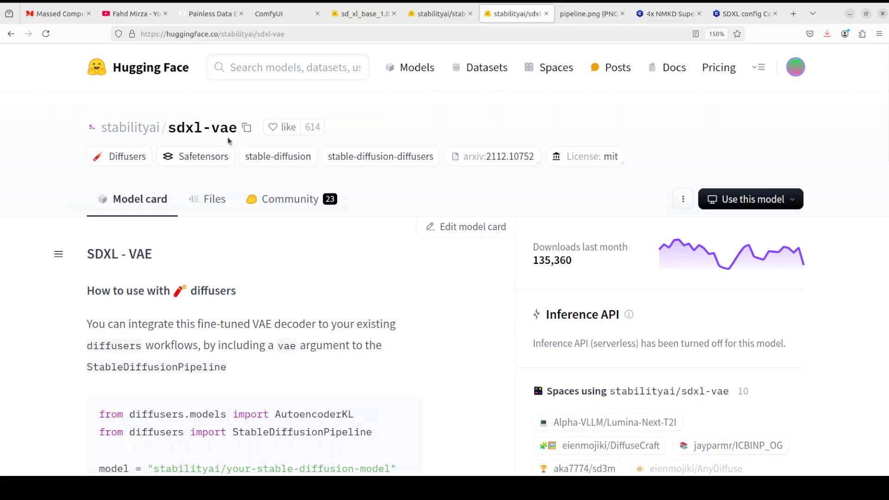
{"action": "left_click", "coordinate": [212, 200]}
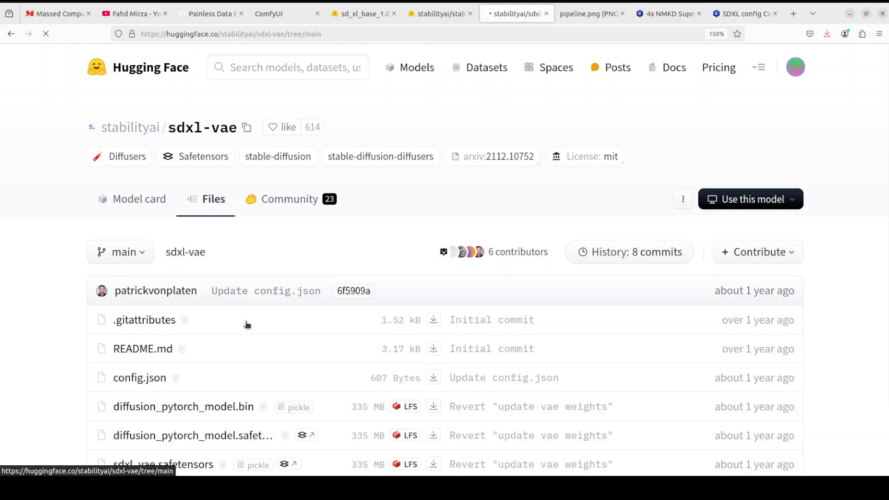
{"action": "scroll", "coordinate": [205, 357], "scroll_direction": "down", "scroll_amount": 2}
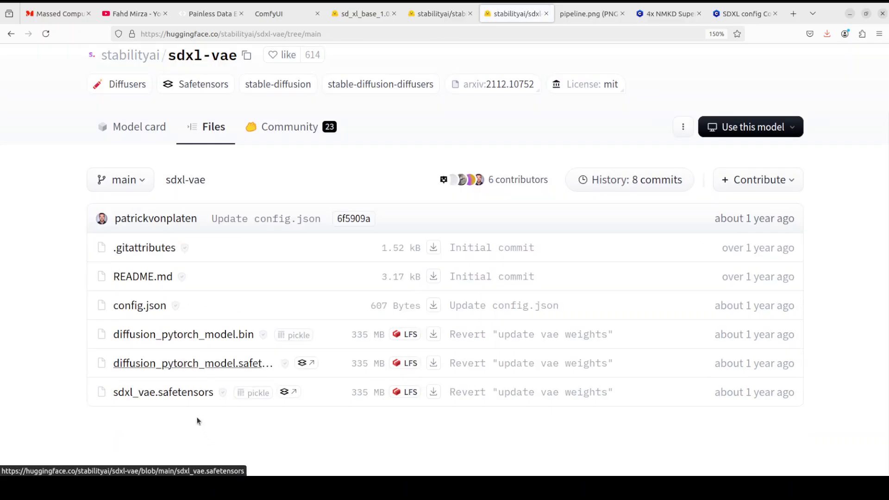
{"action": "left_click", "coordinate": [159, 394]}
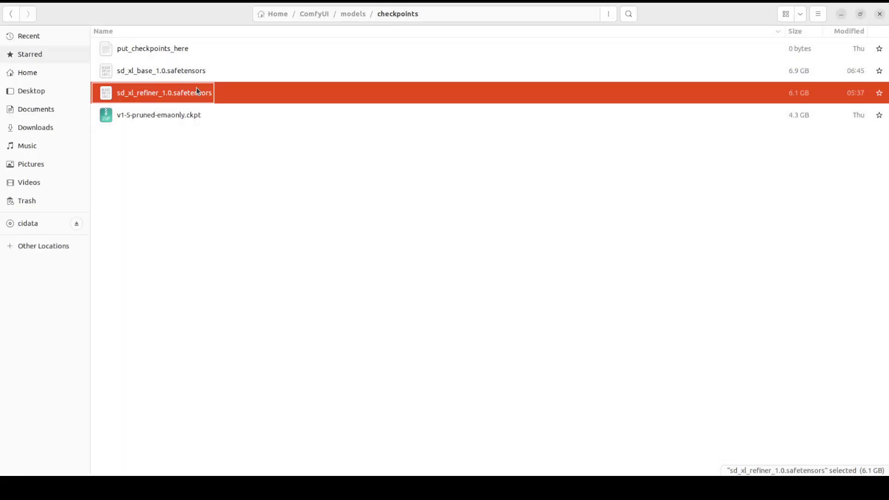
Confirm sdxl_vae.safetensors is installed in ComfyUI's models/vae folder
{"action": "left_click", "coordinate": [353, 14]}
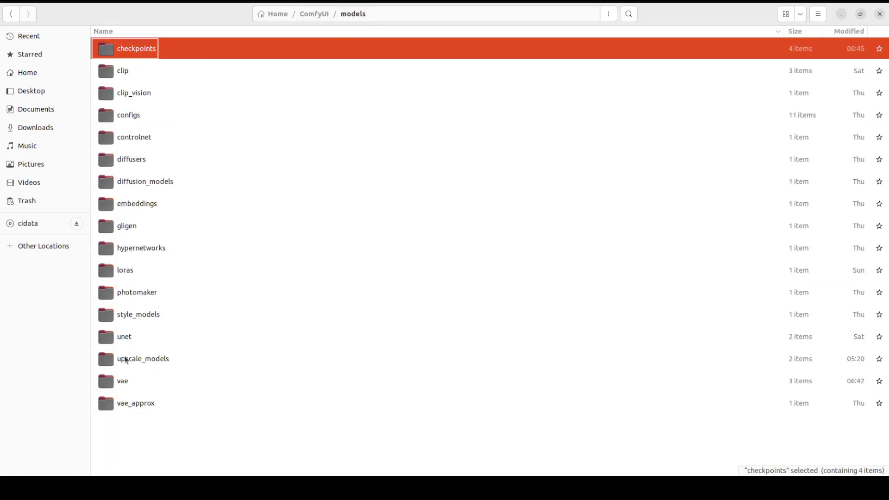
{"action": "double_click", "coordinate": [125, 383]}
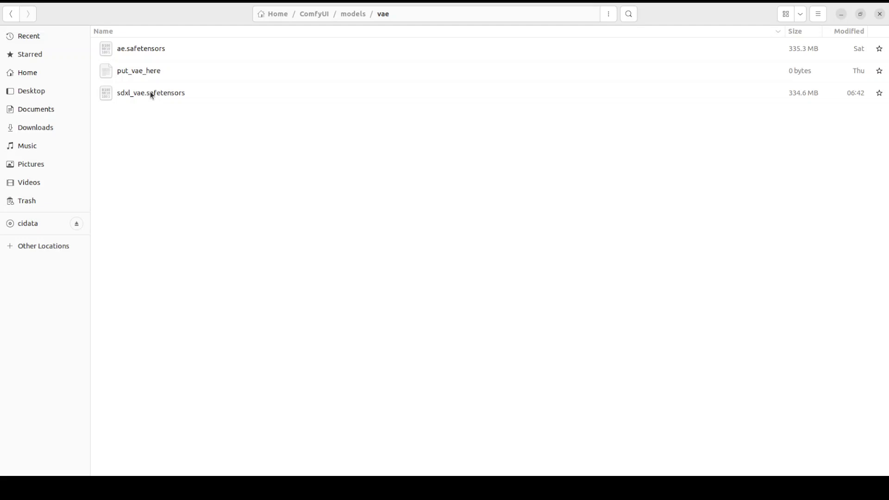
{"action": "left_click", "coordinate": [143, 93]}
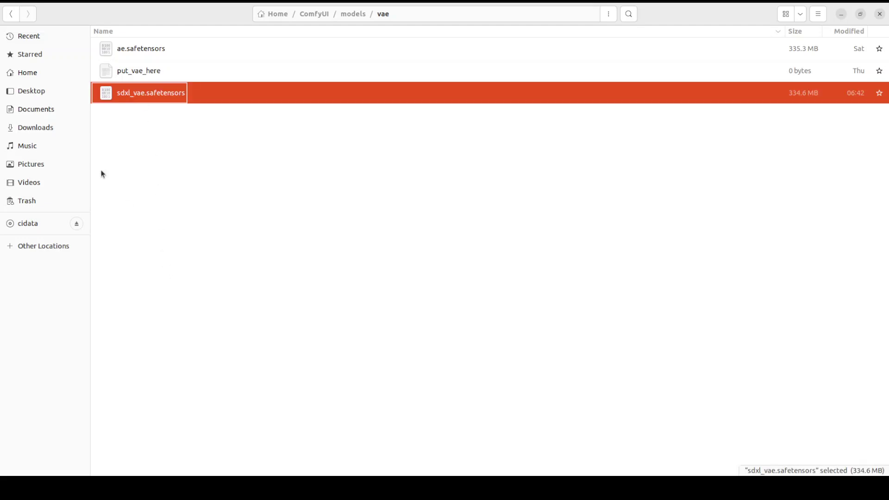
Confirm 4xNMKDSuperscale_4xNMKDSuperscale.pt is in upscale_models, then return to the browser
{"action": "left_click", "coordinate": [353, 14]}
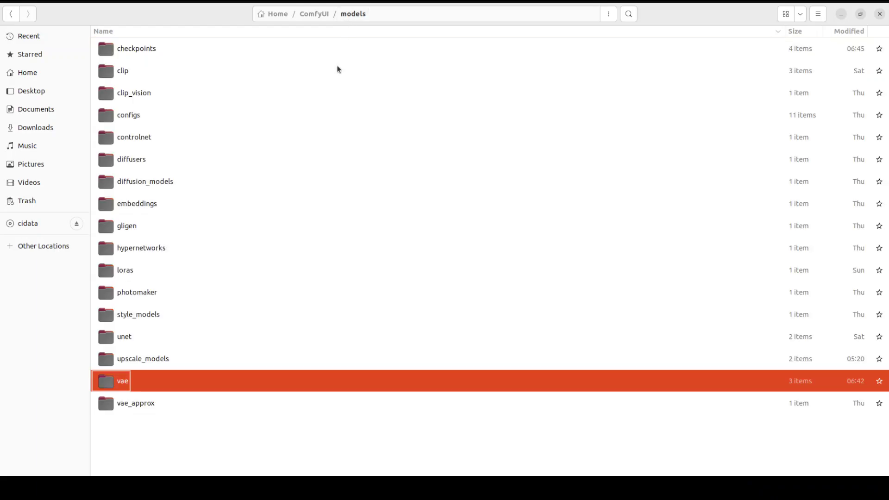
{"action": "double_click", "coordinate": [151, 360]}
{"action": "left_click", "coordinate": [141, 49]}
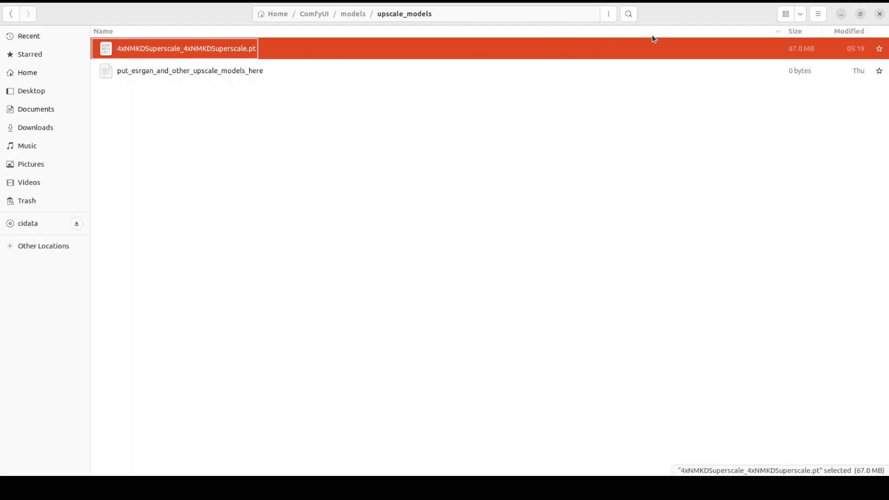
{"action": "key", "text": "alt+Tab"}
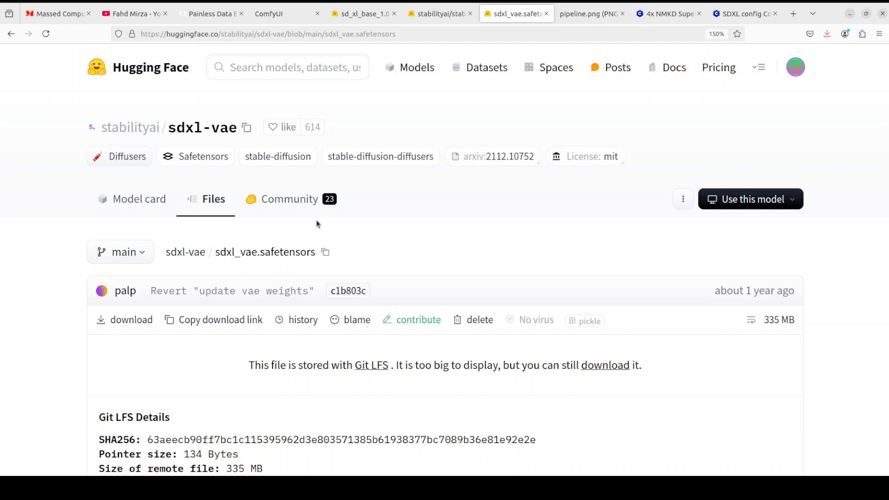
Switch to ComfyUI, cancel a workflow load, glance at Civitai's SDXL config page, then return
{"action": "left_click", "coordinate": [272, 14]}
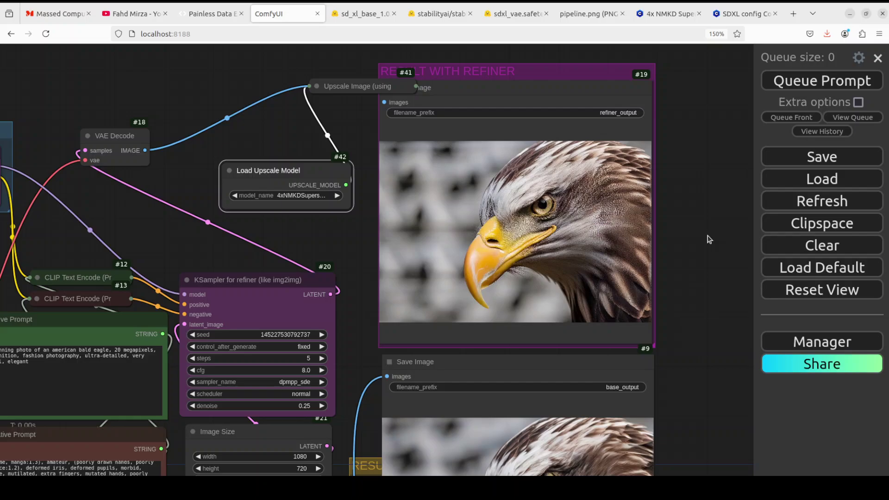
{"action": "left_click_drag", "start_coordinate": [734, 224], "coordinate": [704, 205]}
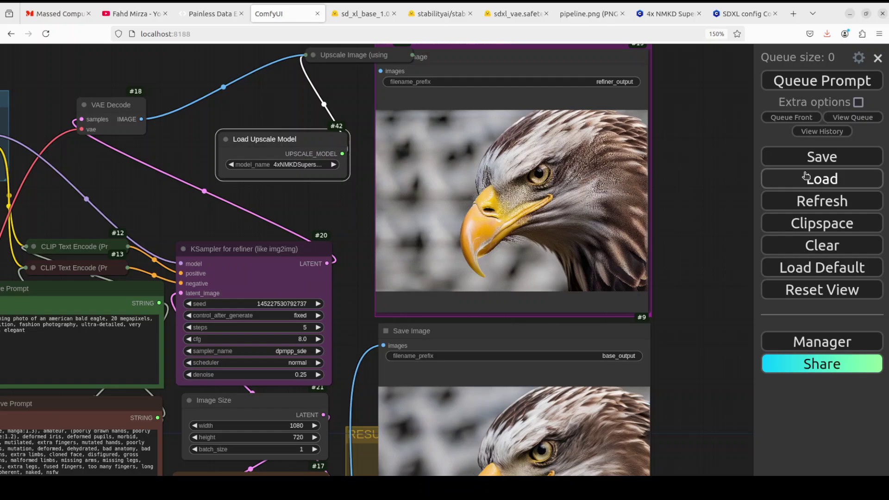
{"action": "left_click", "coordinate": [806, 175]}
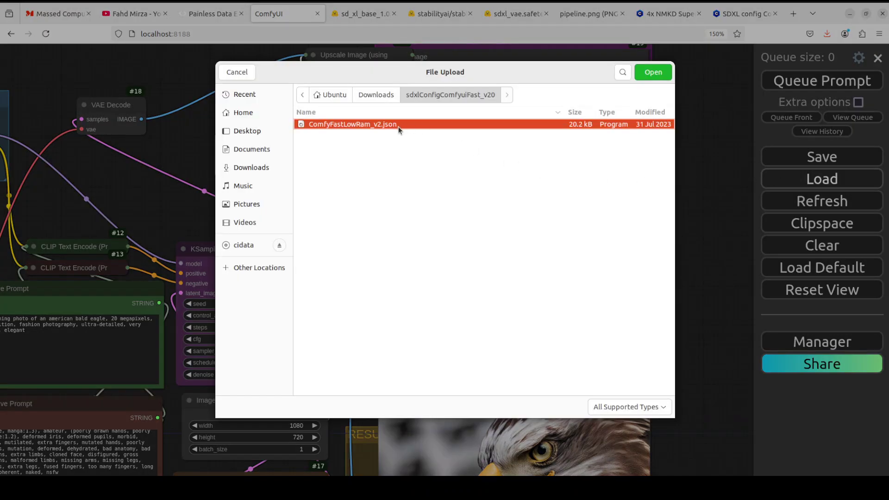
{"action": "left_click", "coordinate": [236, 72]}
{"action": "left_click", "coordinate": [744, 15]}
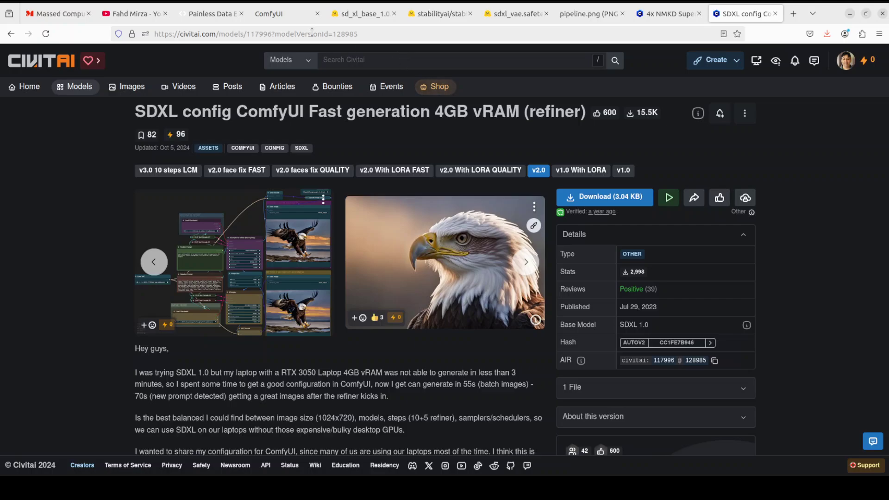
{"action": "left_click", "coordinate": [301, 13]}
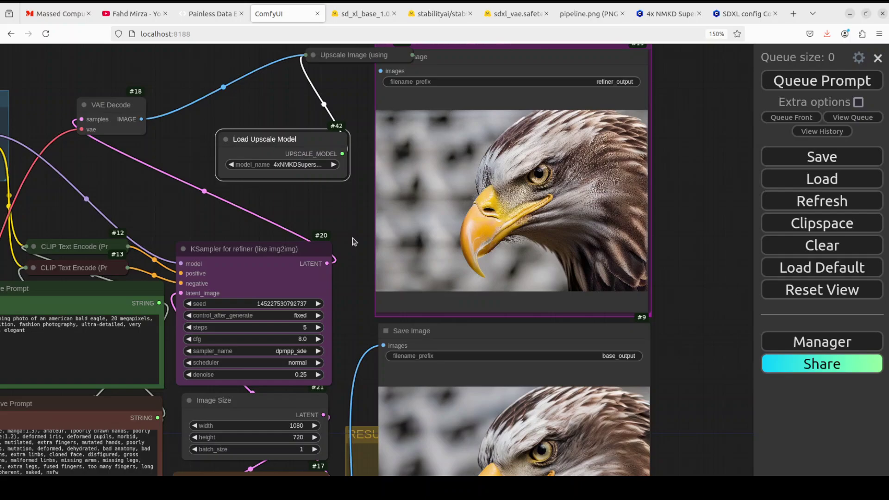
Replace 'american bald eagle' in the Positive Prompt with 'fire-breathing dragon'
{"action": "left_click_drag", "start_coordinate": [375, 203], "coordinate": [566, 178]}
{"action": "left_click_drag", "start_coordinate": [120, 246], "coordinate": [197, 180]}
{"action": "left_click_drag", "start_coordinate": [306, 238], "coordinate": [229, 227]}
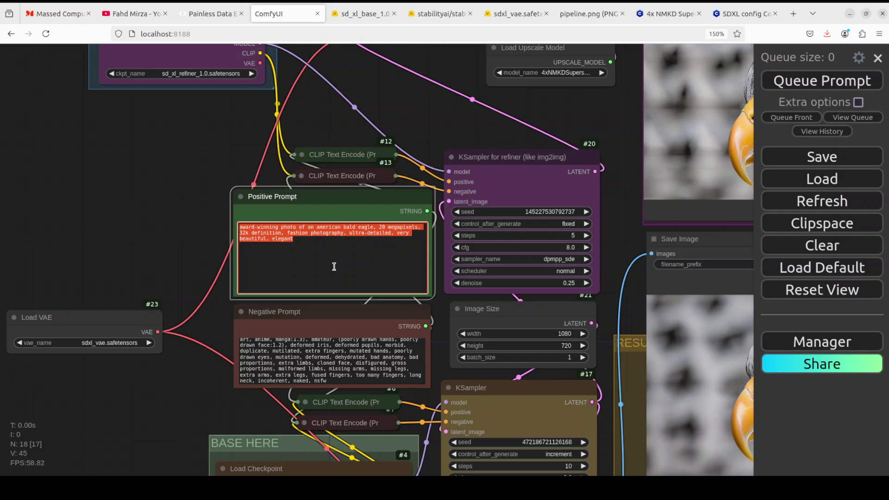
{"action": "left_click", "coordinate": [316, 227]}
{"action": "key", "text": "shift+Right"}
{"action": "key", "text": "shift+Right"}
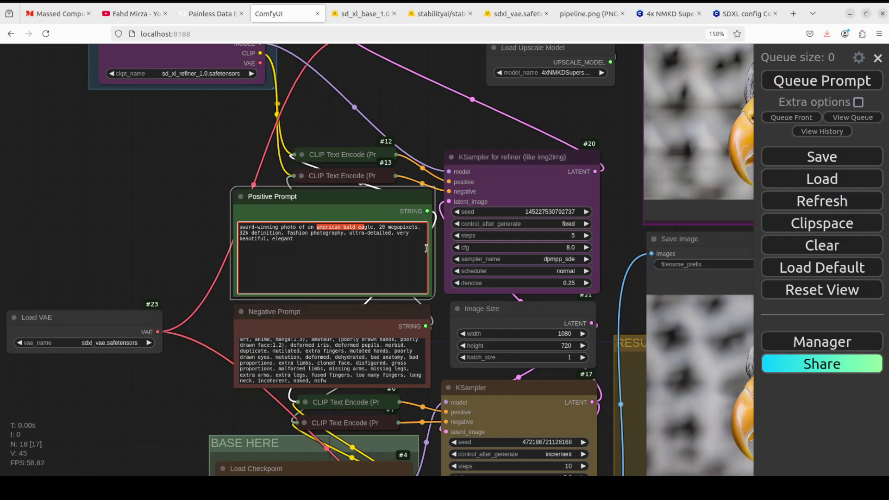
{"action": "type", "text": "fire-breath"}
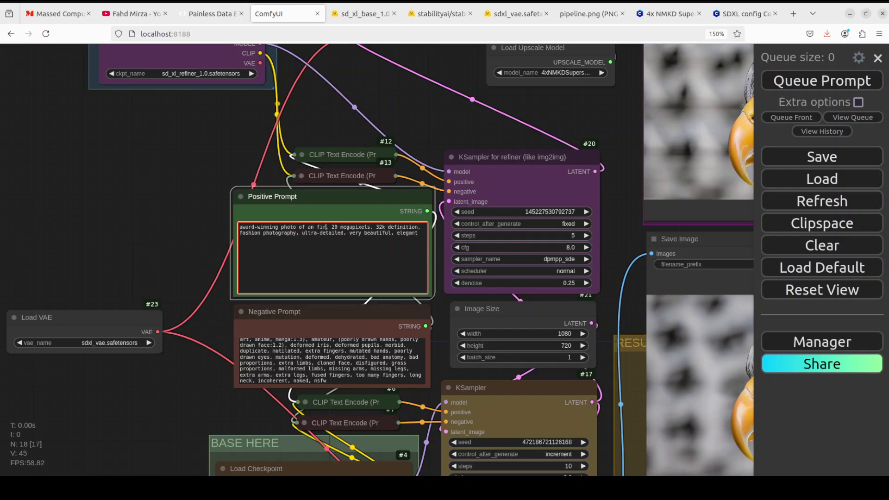
{"action": "type", "text": "i"}
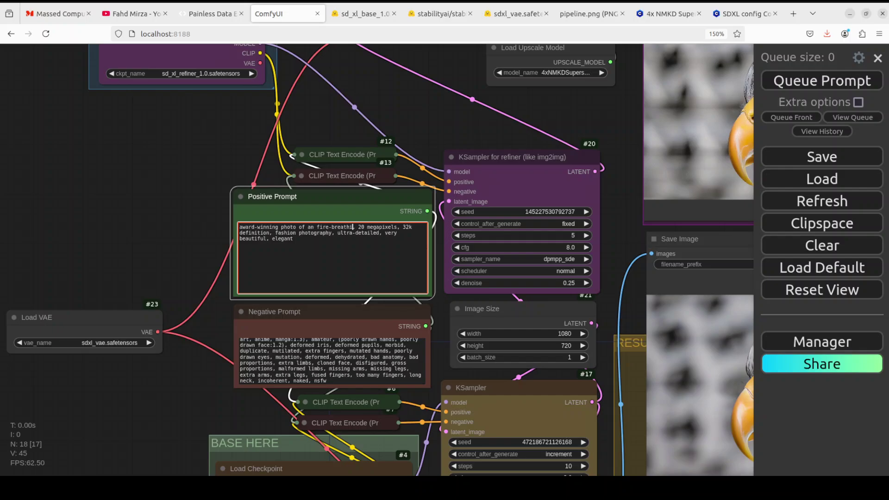
{"action": "type", "text": "ng dragon"}
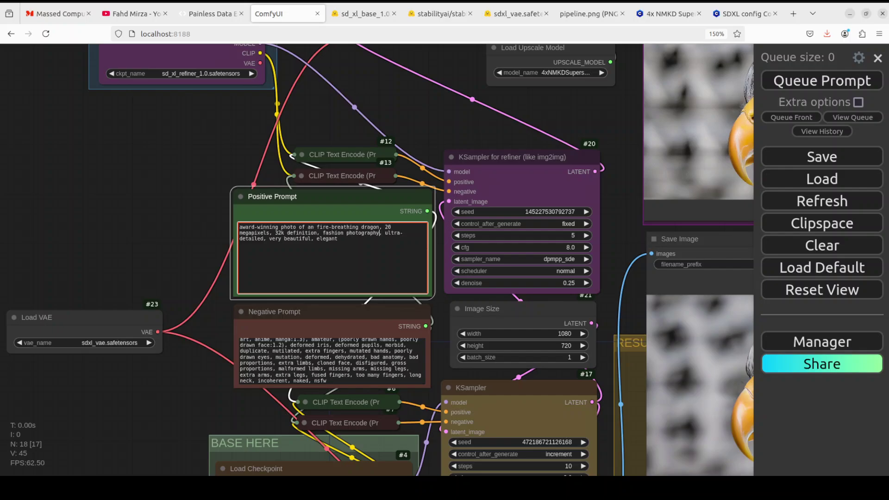
Queue the dragon prompt and watch the base and refiner previews render
{"action": "left_click", "coordinate": [813, 83]}
{"action": "left_click_drag", "start_coordinate": [133, 182], "coordinate": [71, 173]}
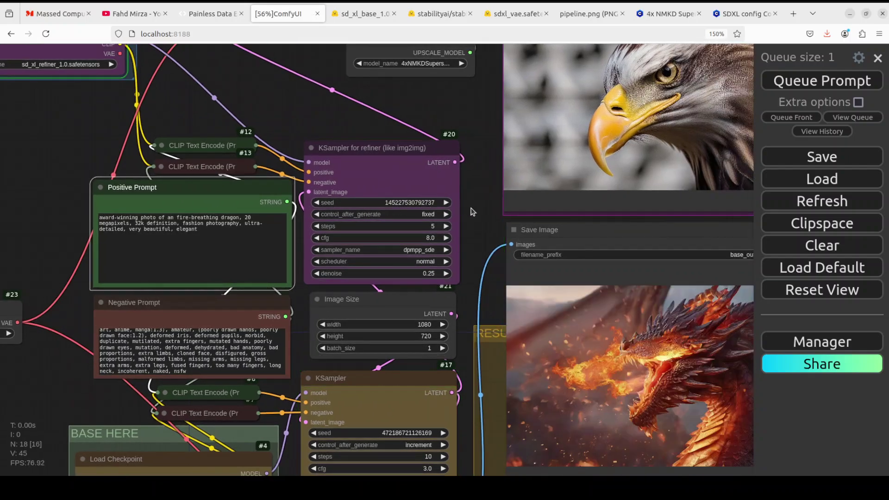
{"action": "left_click_drag", "start_coordinate": [473, 210], "coordinate": [462, 209]}
{"action": "left_click_drag", "start_coordinate": [387, 201], "coordinate": [333, 194]}
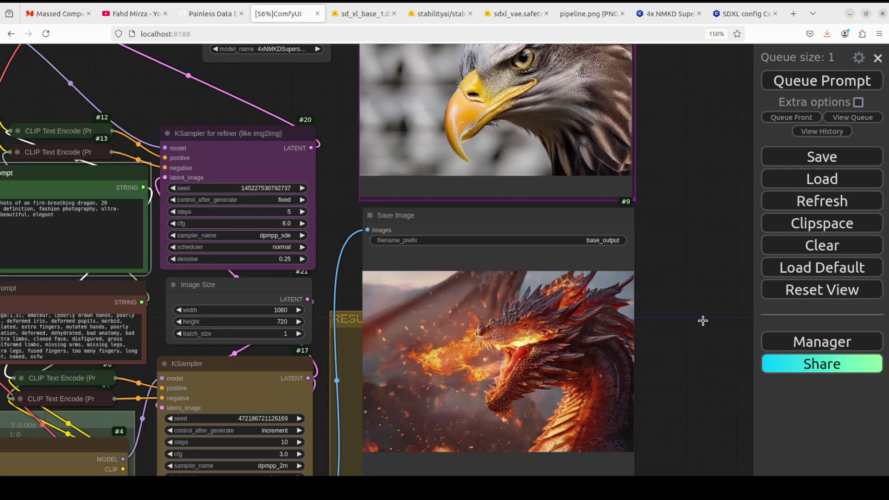
{"action": "scroll", "coordinate": [677, 306], "scroll_direction": "down", "scroll_amount": 1}
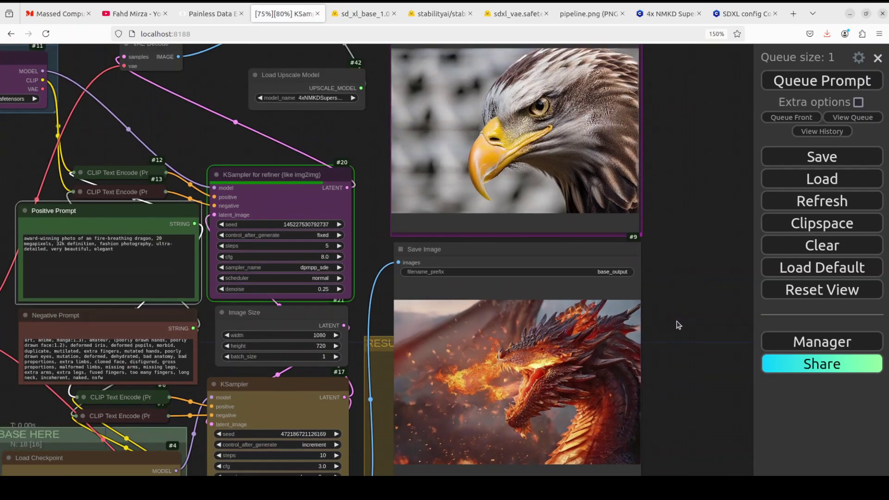
{"action": "left_click_drag", "start_coordinate": [676, 322], "coordinate": [676, 343]}
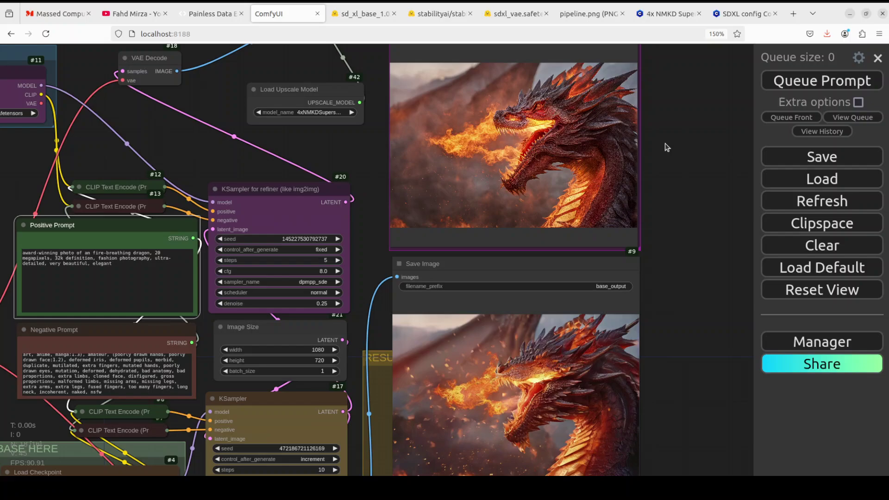
Delete '20 megapixels' from the Positive Prompt and queue a new refined dragon generation
{"action": "left_click_drag", "start_coordinate": [663, 146], "coordinate": [681, 227]}
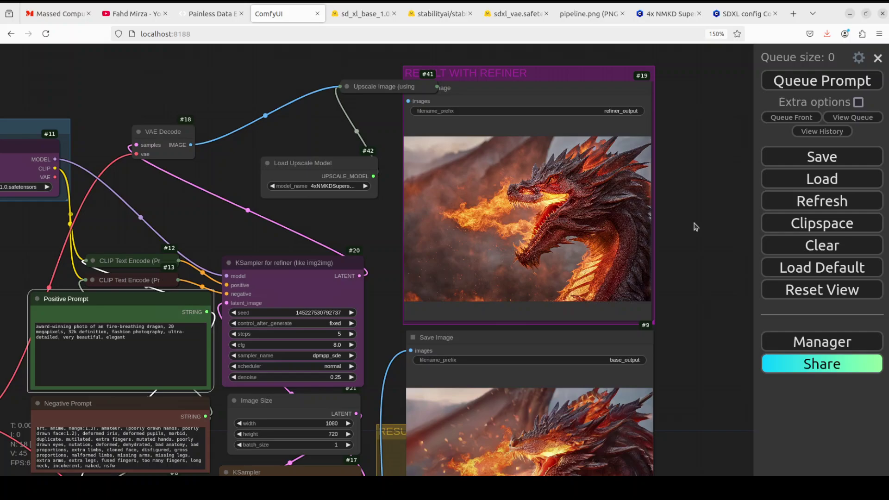
{"action": "left_click", "coordinate": [169, 327]}
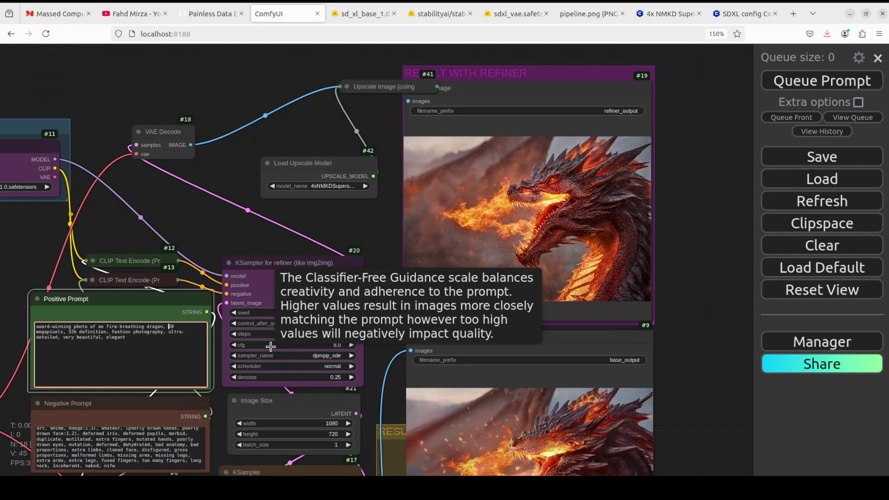
{"action": "key", "text": "ctrl+shift+Right"}
{"action": "key", "text": "ctrl+shift+Right"}
{"action": "key", "text": "ctrl+shift+Right"}
{"action": "key", "text": "ctrl+shift+Right"}
{"action": "key", "text": "ctrl+shift+Right"}
{"action": "key", "text": "ctrl+shift+Right"}
{"action": "key", "text": "shift+Left"}
{"action": "key", "text": "shift+Left"}
{"action": "key", "text": "shift+Left"}
{"action": "key", "text": "shift+Left"}
{"action": "key", "text": "shift+Left"}
{"action": "key", "text": "shift+Left"}
{"action": "key", "text": "shift+Left"}
{"action": "key", "text": "shift+Left"}
{"action": "key", "text": "shift+Left"}
{"action": "key", "text": "shift+Left"}
{"action": "key", "text": "shift+Left"}
{"action": "key", "text": "shift+Left"}
{"action": "key", "text": "shift+Left"}
{"action": "key", "text": "shift+Left"}
{"action": "key", "text": "shift+Left"}
{"action": "key", "text": "shift+Left"}
{"action": "key", "text": "shift+Left"}
{"action": "key", "text": "shift+Left"}
{"action": "key", "text": "shift+Left"}
{"action": "key", "text": "shift+Left"}
{"action": "key", "text": "BackSpace"}
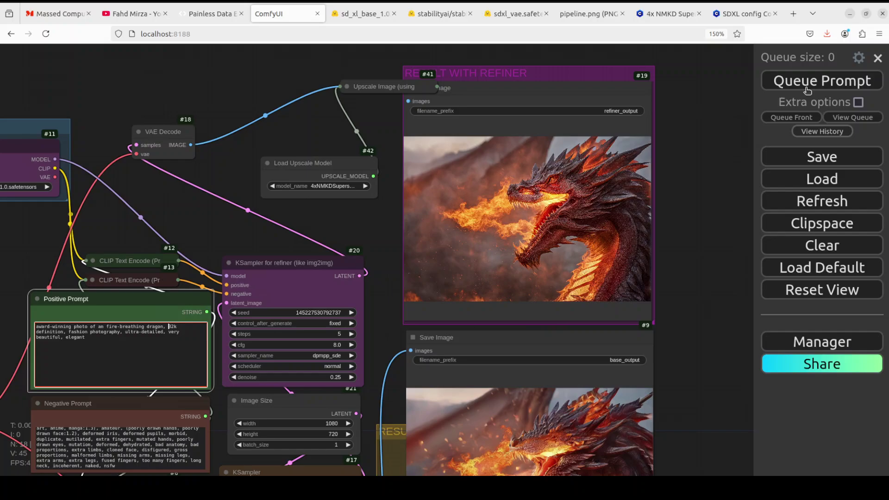
{"action": "left_click", "coordinate": [822, 81]}
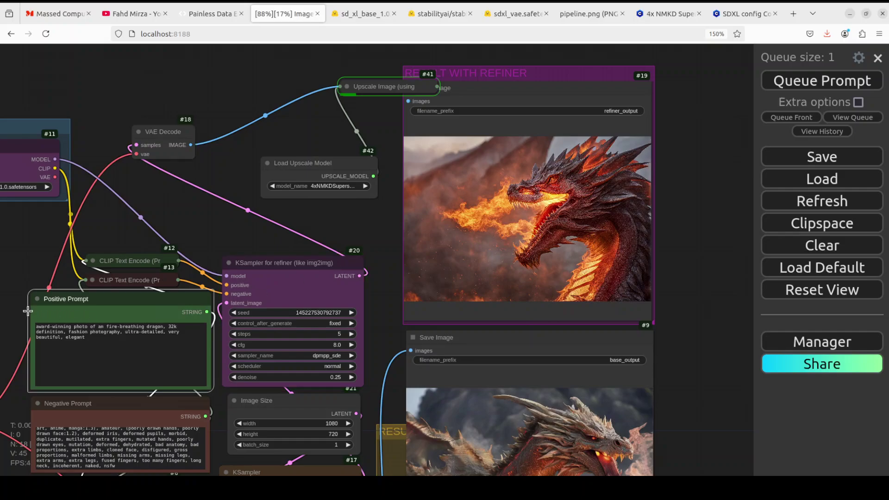
{"action": "mouse_move", "coordinate": [22, 284]}
{"action": "left_mouse_down"}
{"action": "mouse_move", "coordinate": [39, 200]}
{"action": "mouse_move", "coordinate": [25, 291]}
{"action": "left_mouse_up"}
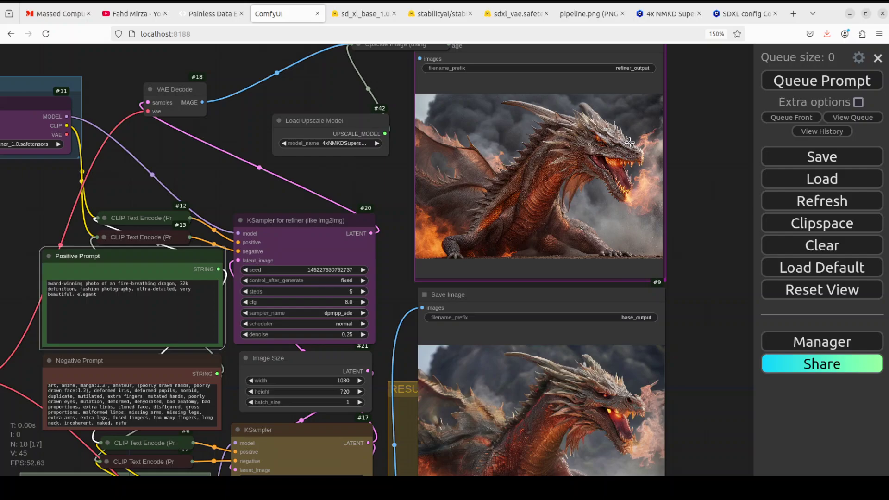
Zoom out over the finished dragon workflow, then switch to the AgentQL website tab
{"action": "scroll", "coordinate": [709, 170], "scroll_direction": "down", "scroll_amount": 3}
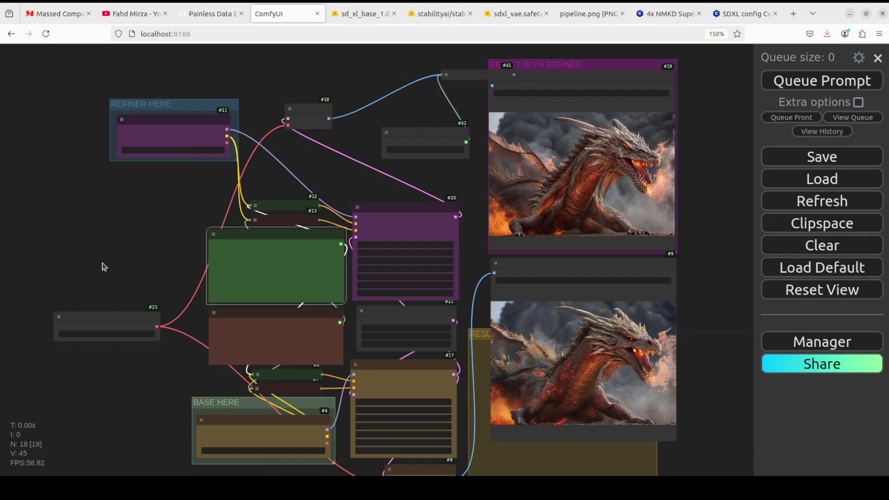
{"action": "mouse_move", "coordinate": [104, 266]}
{"action": "left_mouse_down"}
{"action": "mouse_move", "coordinate": [105, 240]}
{"action": "mouse_move", "coordinate": [103, 250]}
{"action": "left_mouse_up"}
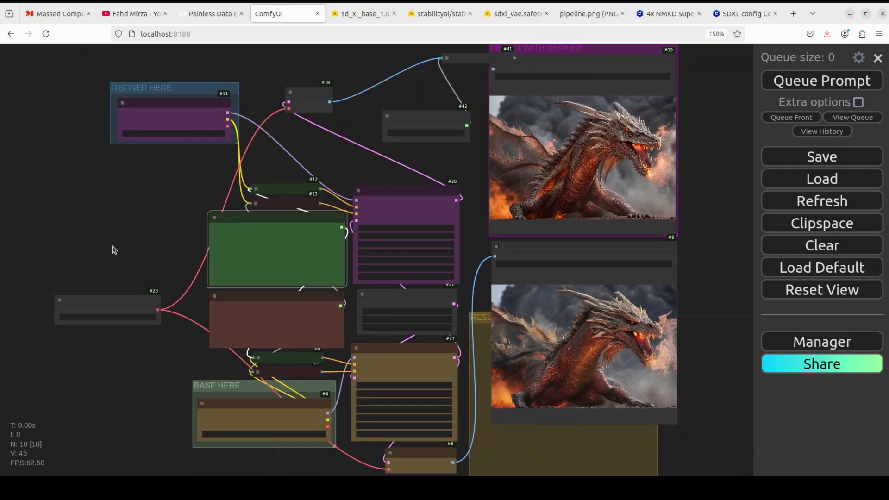
{"action": "left_click_drag", "start_coordinate": [125, 212], "coordinate": [121, 236]}
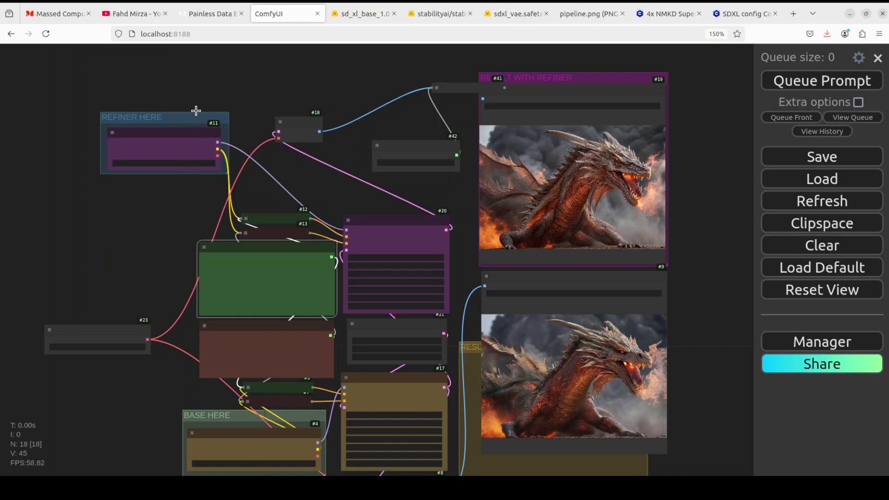
{"action": "left_click", "coordinate": [214, 15]}
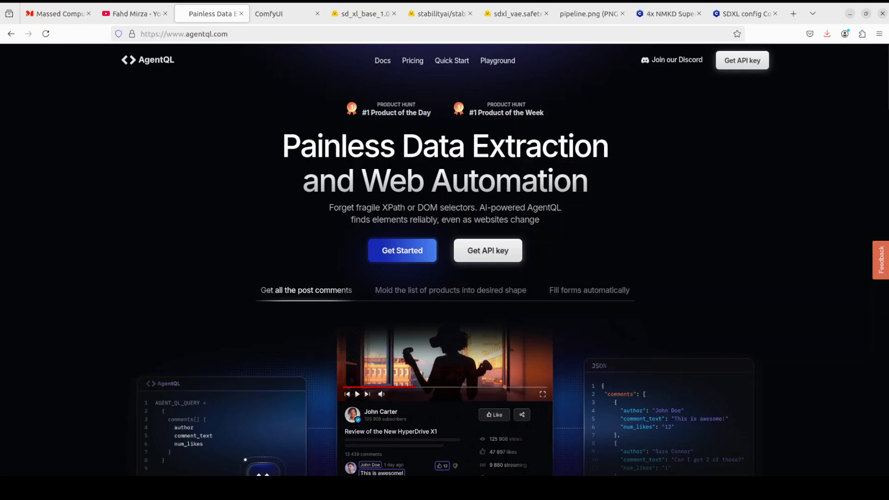